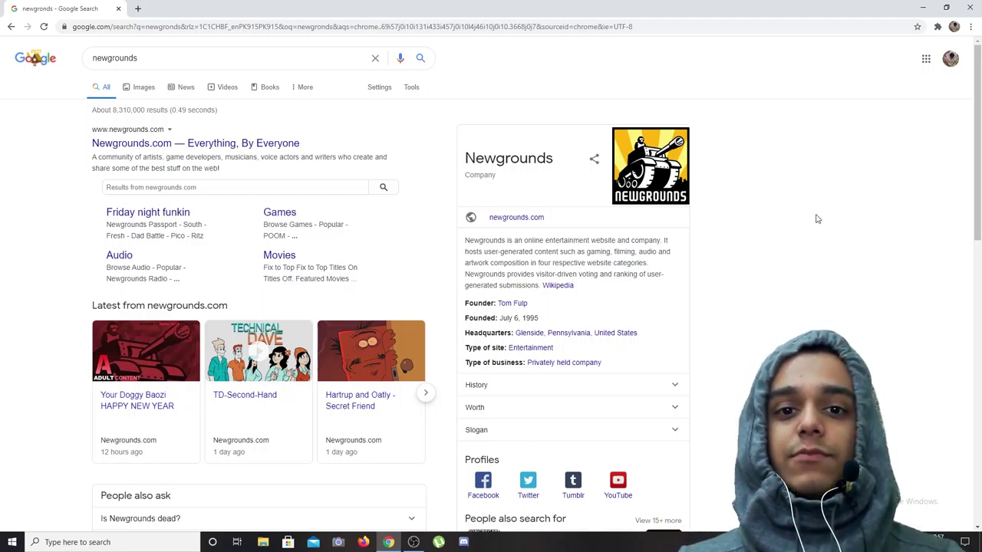
# Step: Try to open the Newgrounds.com site from the search results, and replace its tab with a new one
pyautogui.click(165, 143)
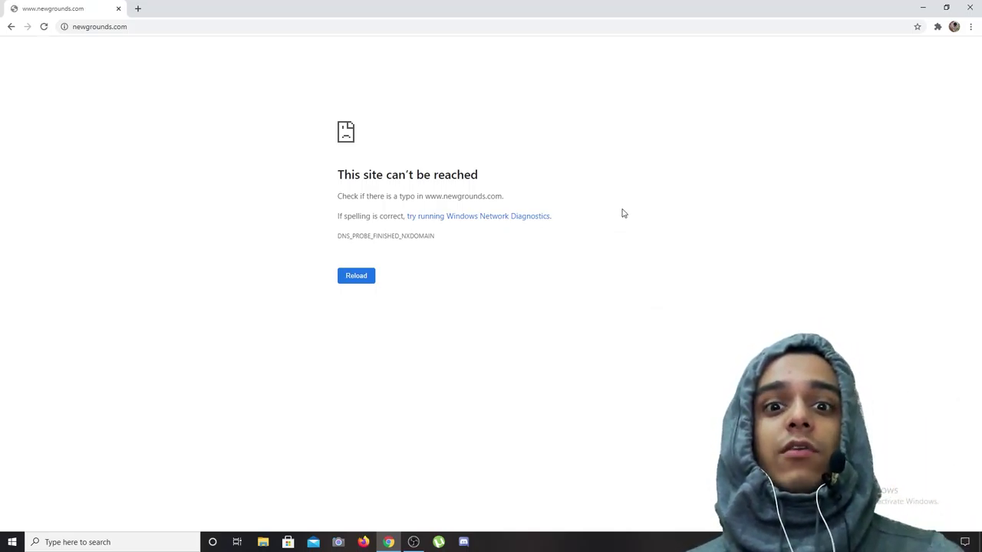
pyautogui.click(138, 9)
pyautogui.click(119, 8)
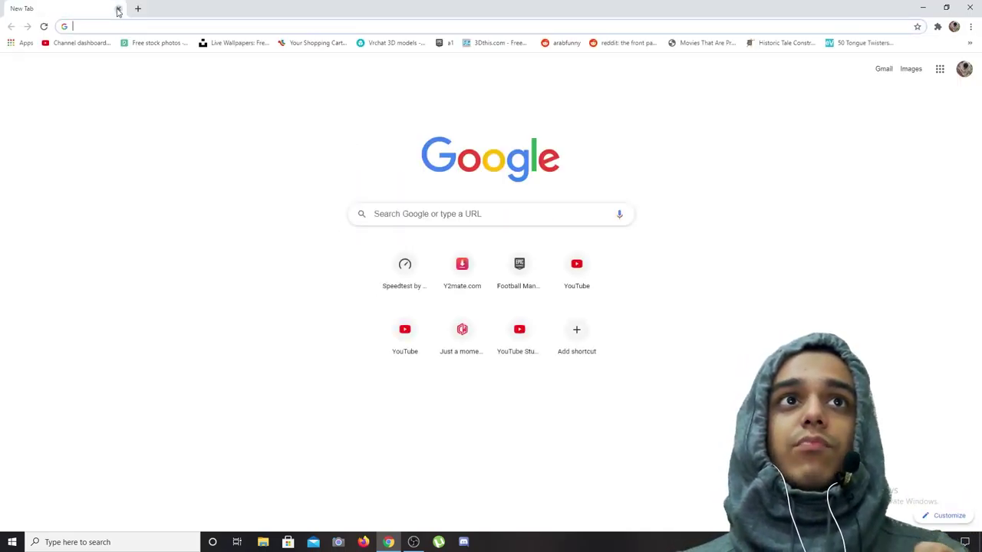
# Step: Load box10.com/action-adventure-games.html and open the Don't Whack Your Teacher game from its list
pyautogui.click(154, 27)
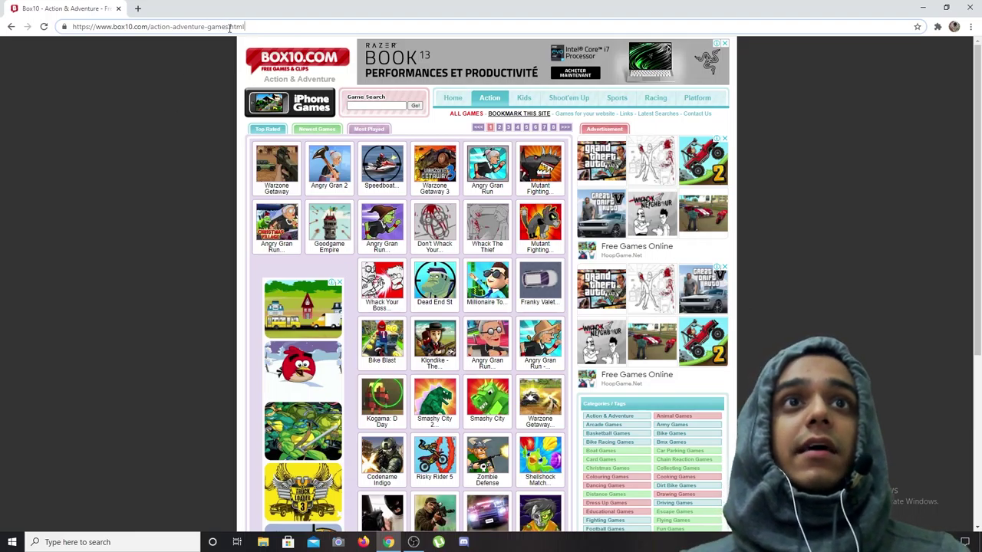
pyautogui.moveTo(230, 26); pyautogui.dragTo(258, 27)
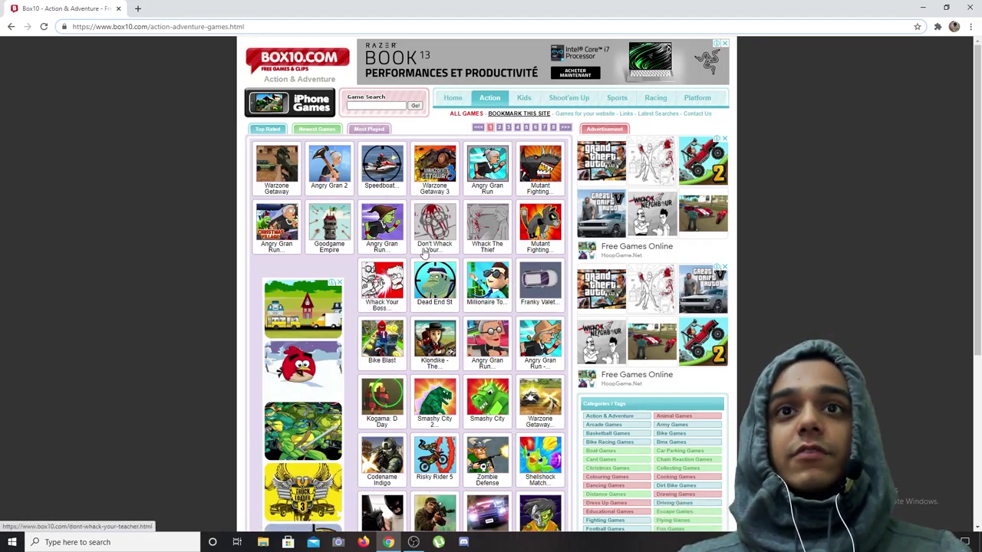
pyautogui.scroll(-3, 449, 234)
pyautogui.scroll(3, 449, 234)
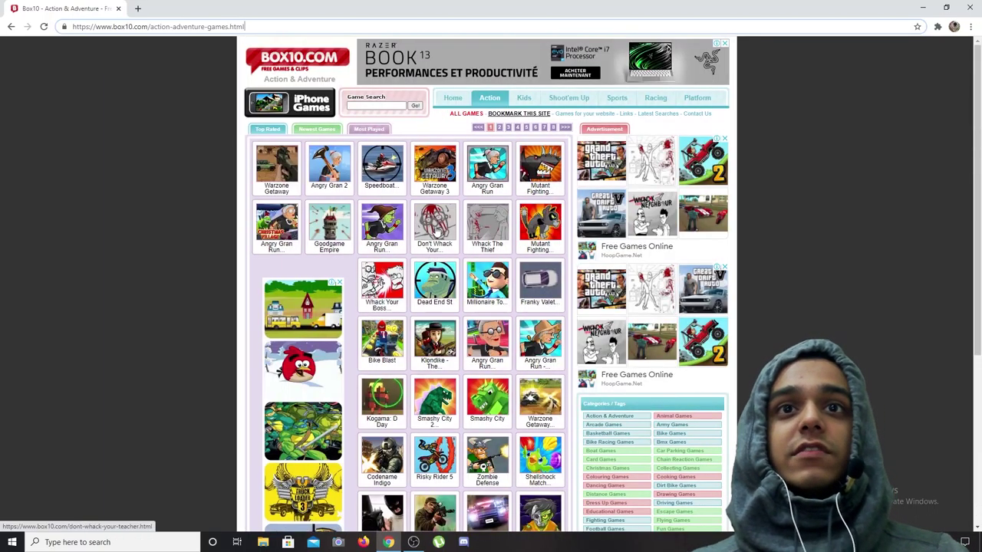
pyautogui.click(430, 235)
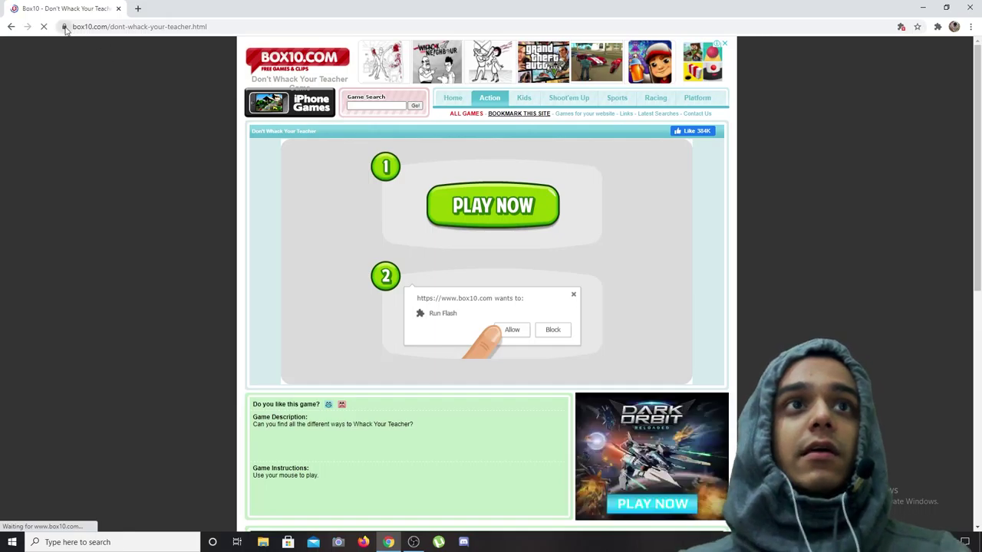
# Step: Set the Flash permission for box10.com to Allow and reload the game page
pyautogui.click(64, 26)
pyautogui.click(186, 106)
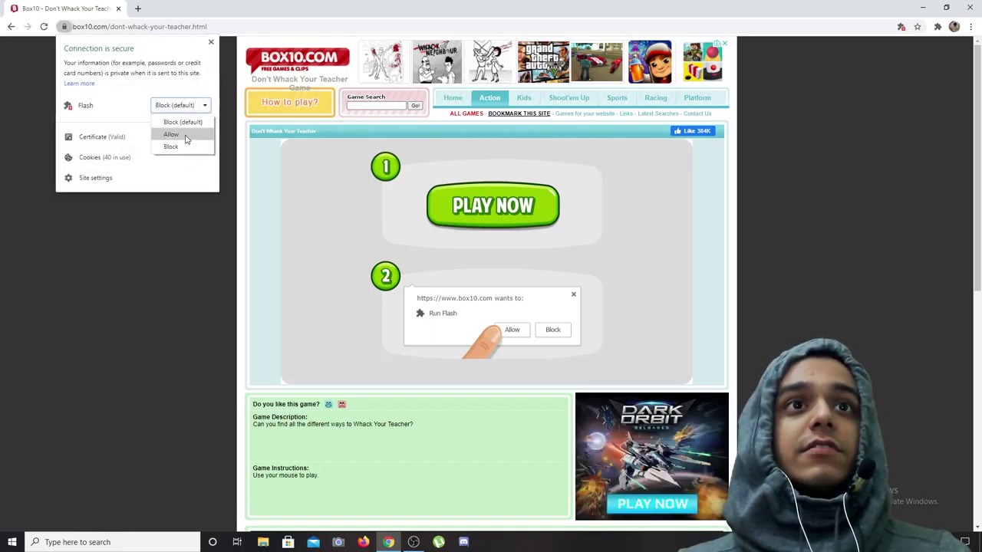
pyautogui.click(186, 135)
pyautogui.click(204, 267)
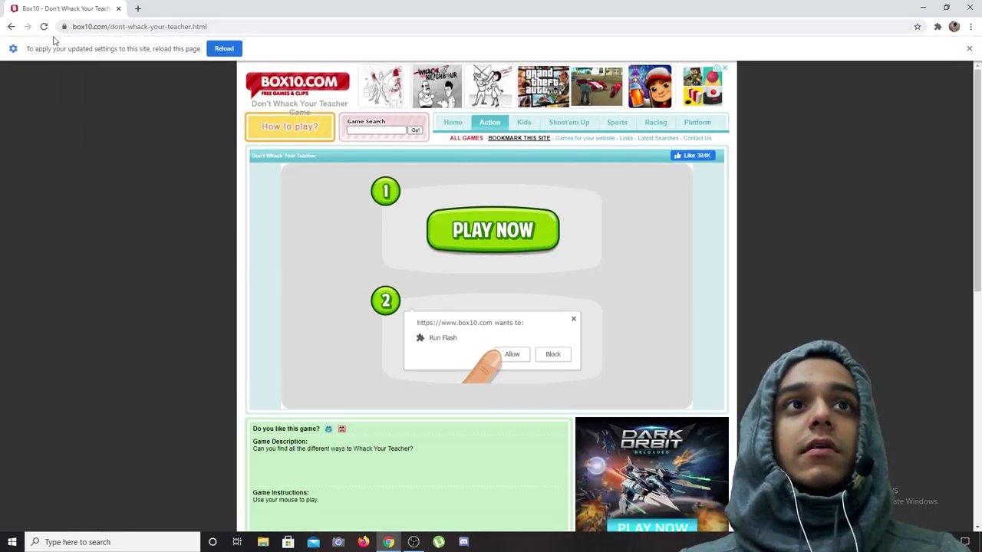
pyautogui.click(44, 27)
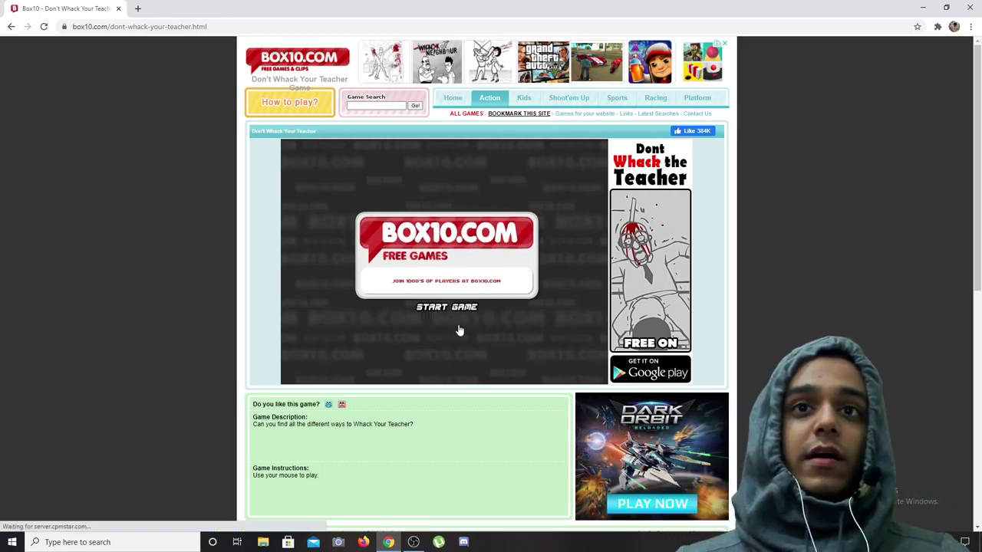
# Step: Start the Don't Whack Your Teacher game and mute its sound
pyautogui.click(446, 309)
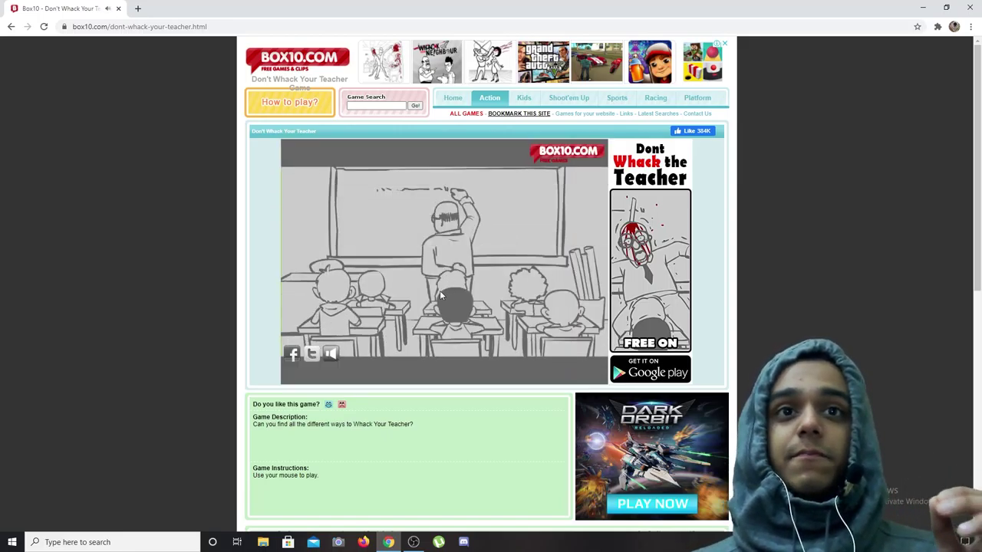
pyautogui.click(331, 354)
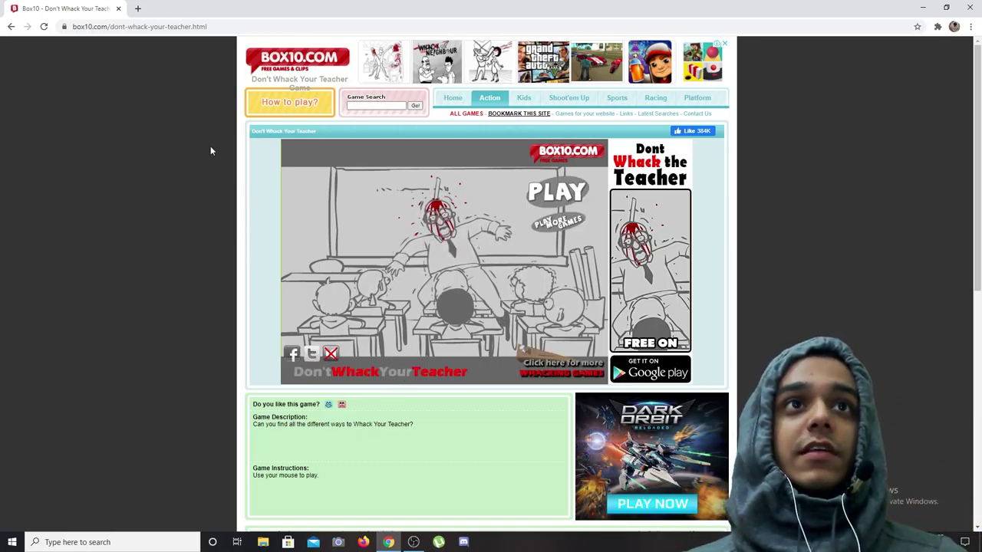
# Step: Open bluemaxima.org/flashpoint/downloads/ in a new tab
pyautogui.click(137, 9)
pyautogui.click(237, 29)
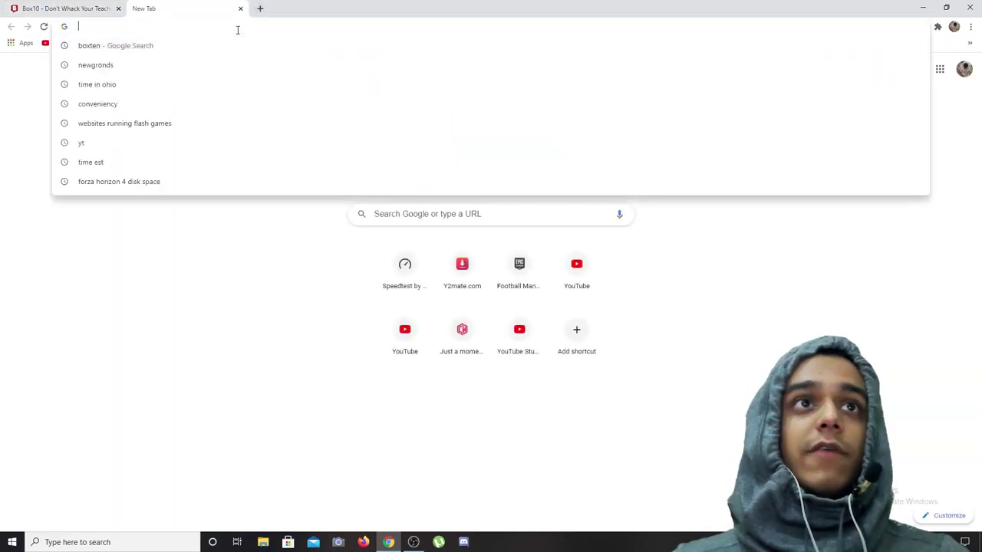
pyautogui.write('bluemaxima.org/flashpoint/downloads/')
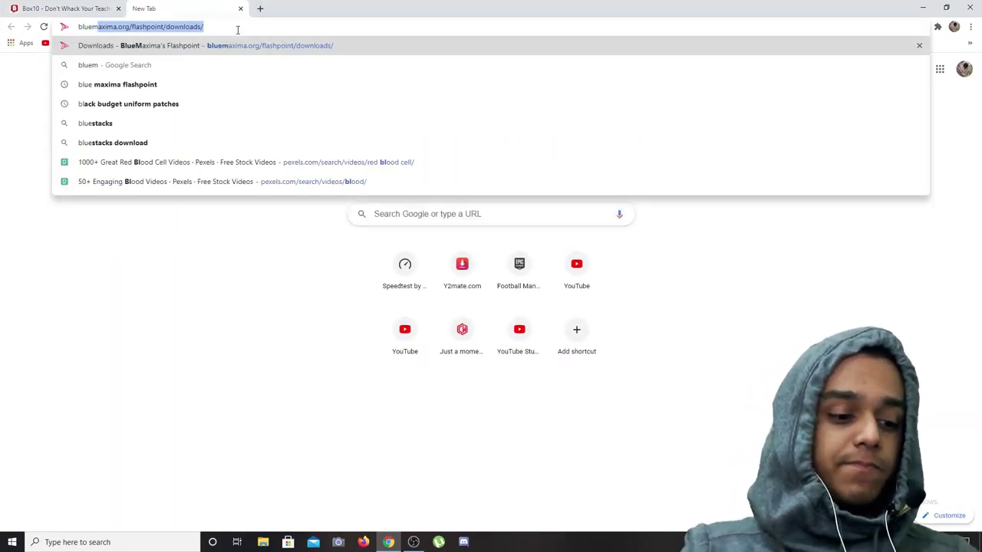
pyautogui.press('Return')
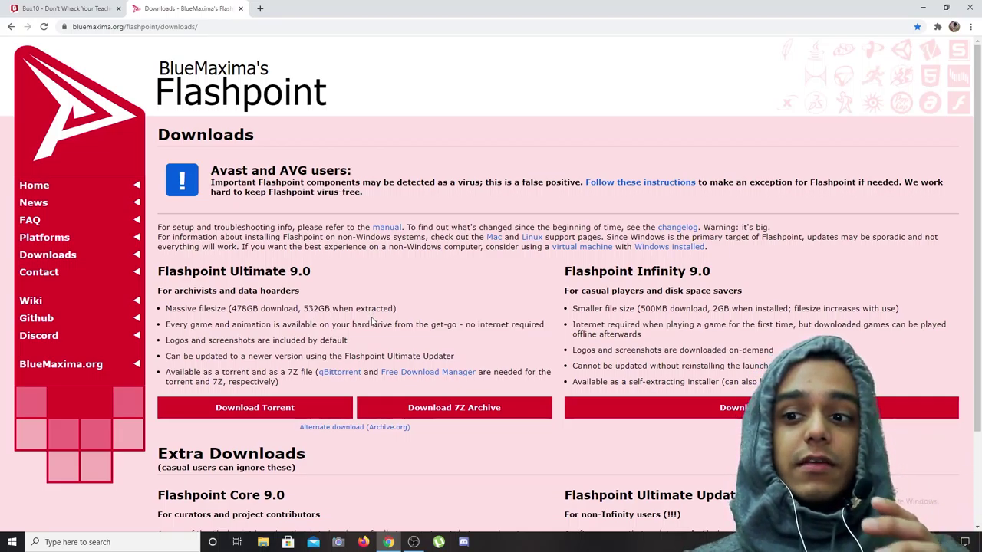
# Step: Compare the two Flashpoint editions, examining the download size, extracted size and internet requirement of Flashpoint Ultimate 9.0
pyautogui.moveTo(563, 272); pyautogui.dragTo(711, 274)
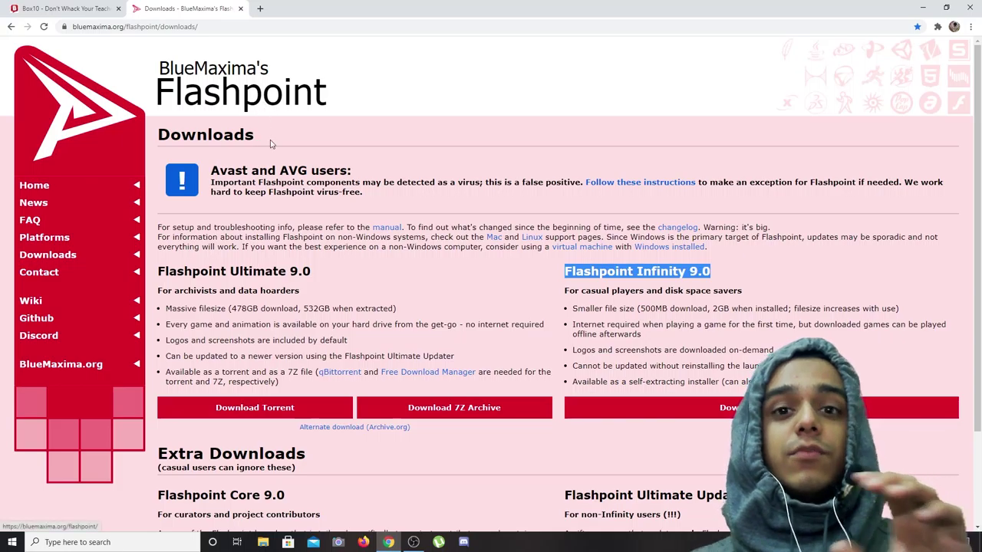
pyautogui.click(388, 286)
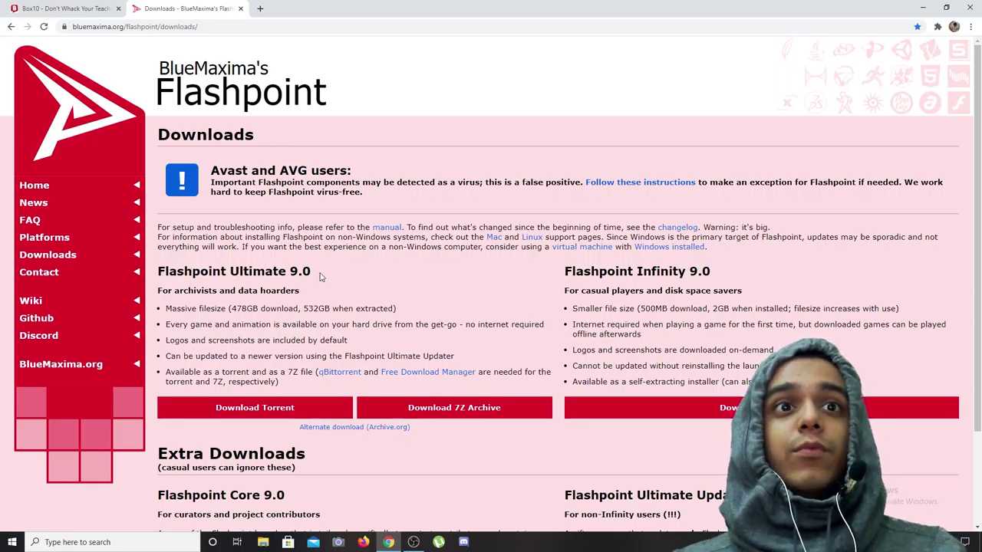
pyautogui.scroll(-1, 230, 298)
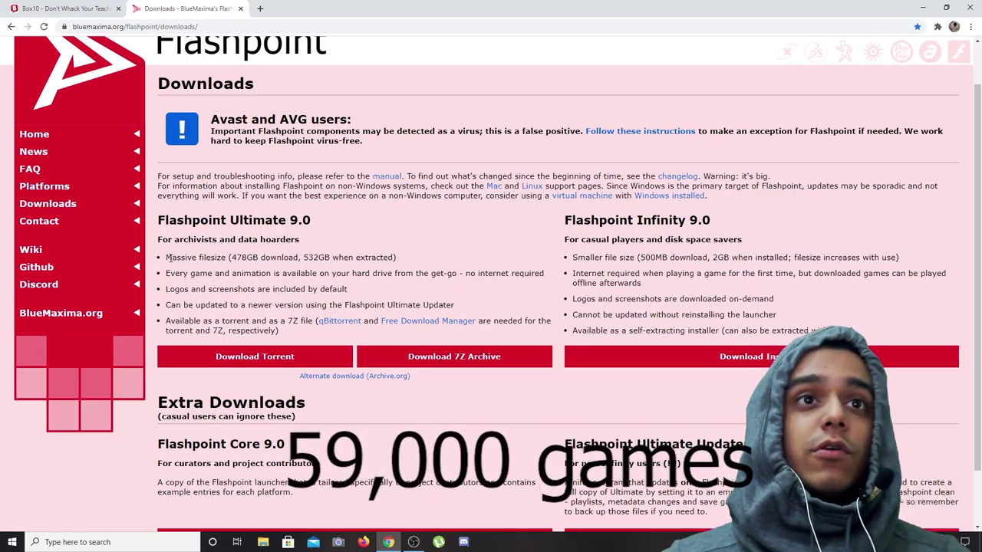
pyautogui.moveTo(166, 257); pyautogui.dragTo(401, 261)
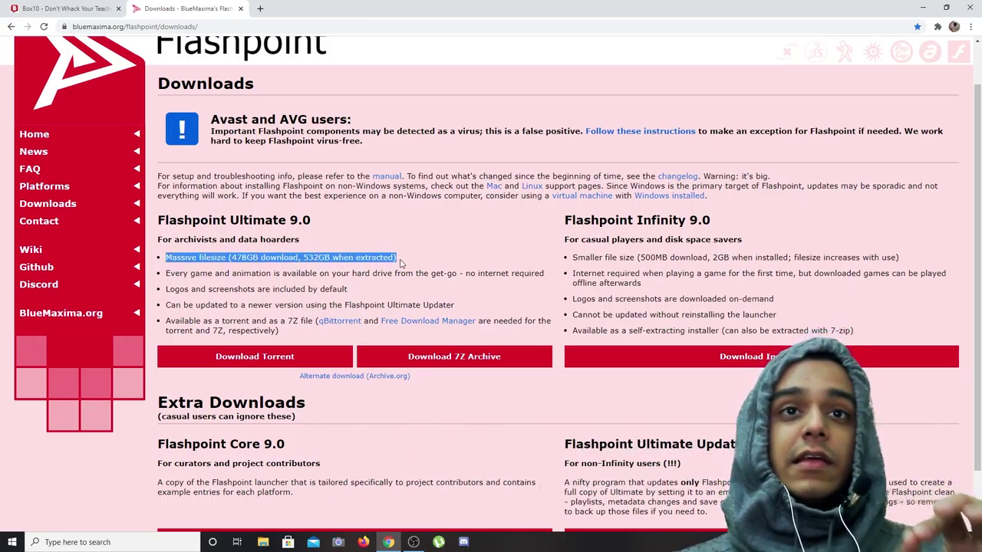
pyautogui.moveTo(302, 258); pyautogui.dragTo(330, 260)
pyautogui.click(445, 248)
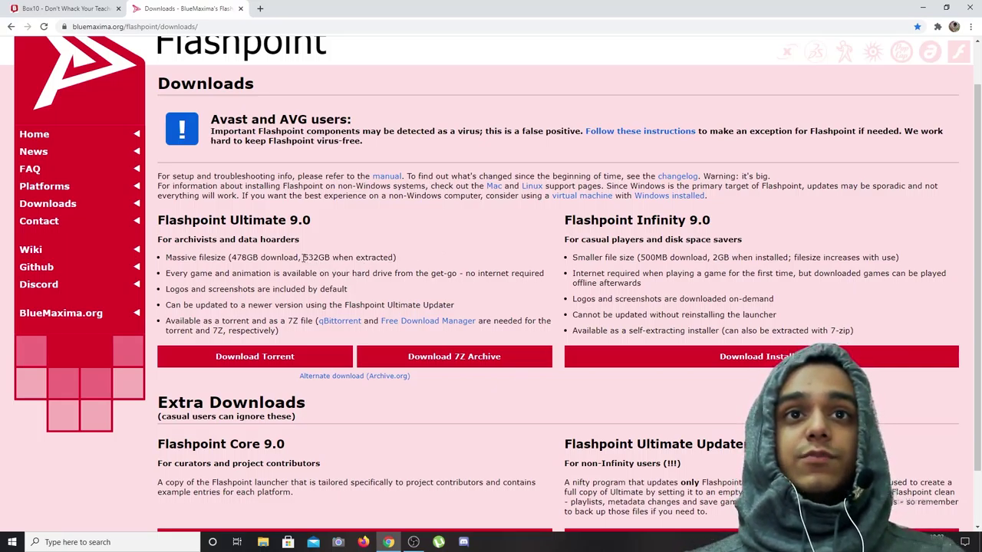
pyautogui.moveTo(303, 258); pyautogui.dragTo(329, 259)
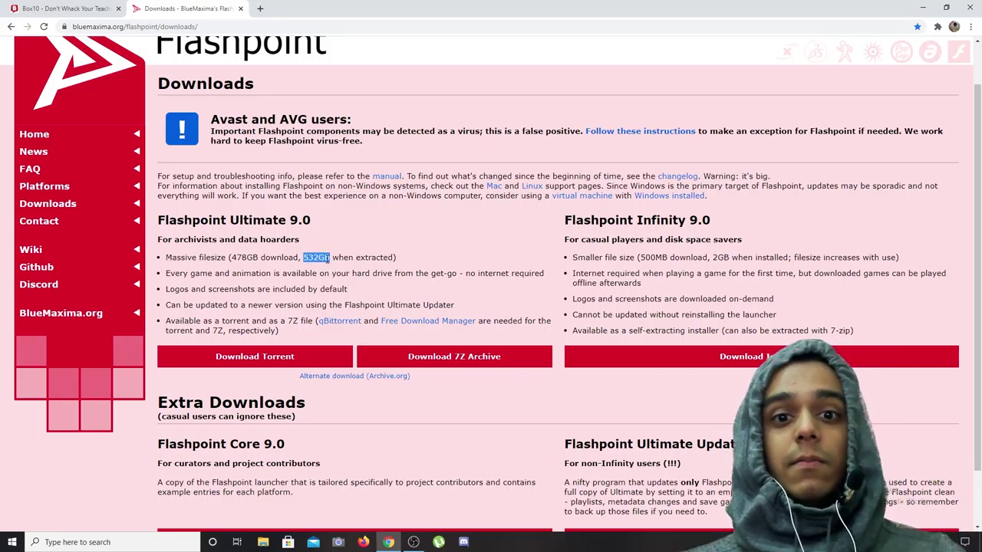
pyautogui.click(336, 253)
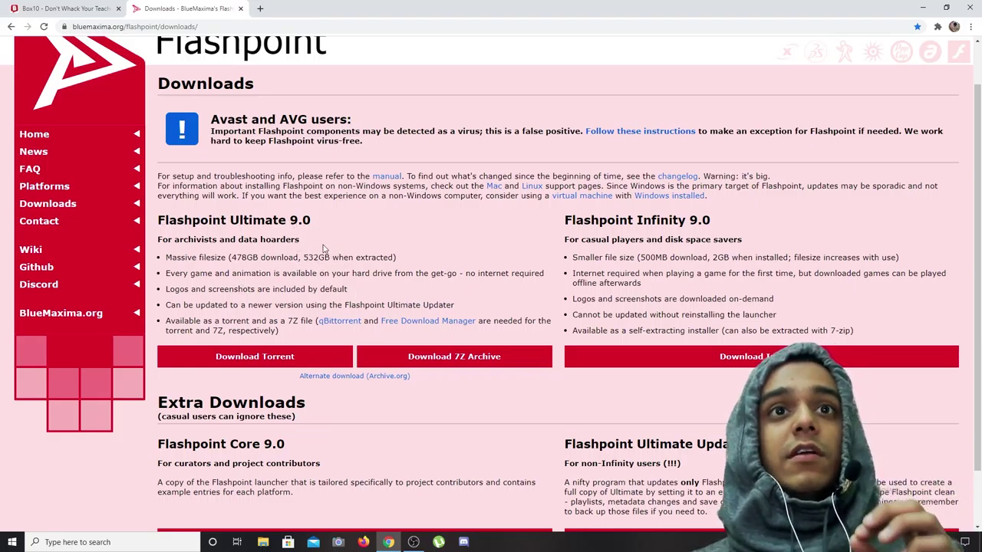
pyautogui.moveTo(412, 377); pyautogui.dragTo(163, 223)
pyautogui.click(369, 232)
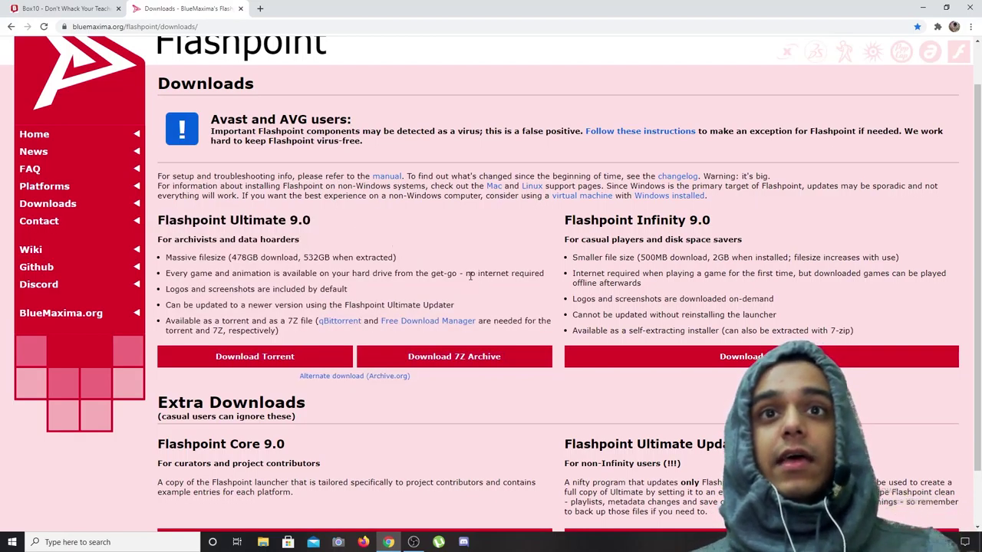
pyautogui.moveTo(465, 274); pyautogui.dragTo(549, 278)
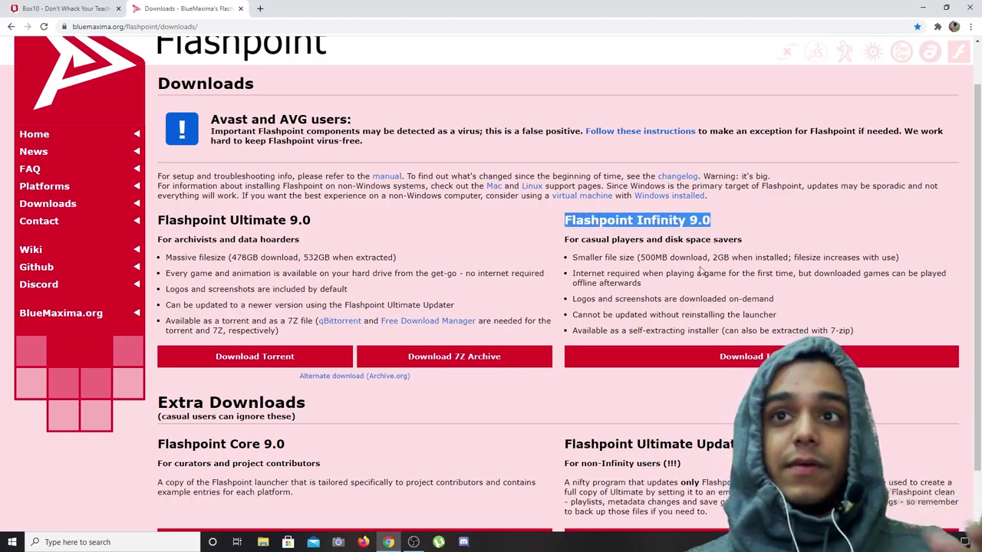
# Step: Examine the installed size and description of Flashpoint Infinity 9.0 on the downloads page
pyautogui.moveTo(713, 257); pyautogui.dragTo(751, 256)
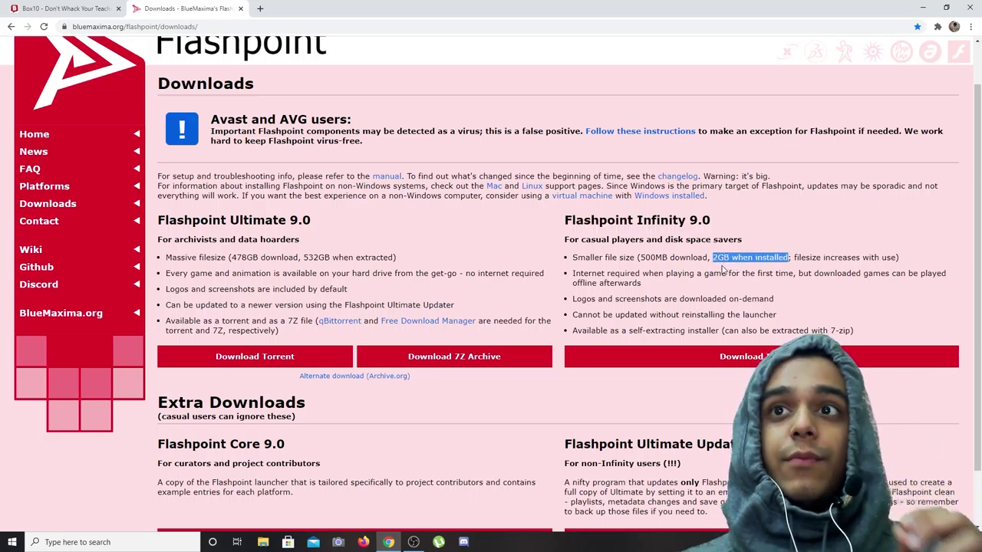
pyautogui.click(723, 268)
pyautogui.scroll(1, 722, 270)
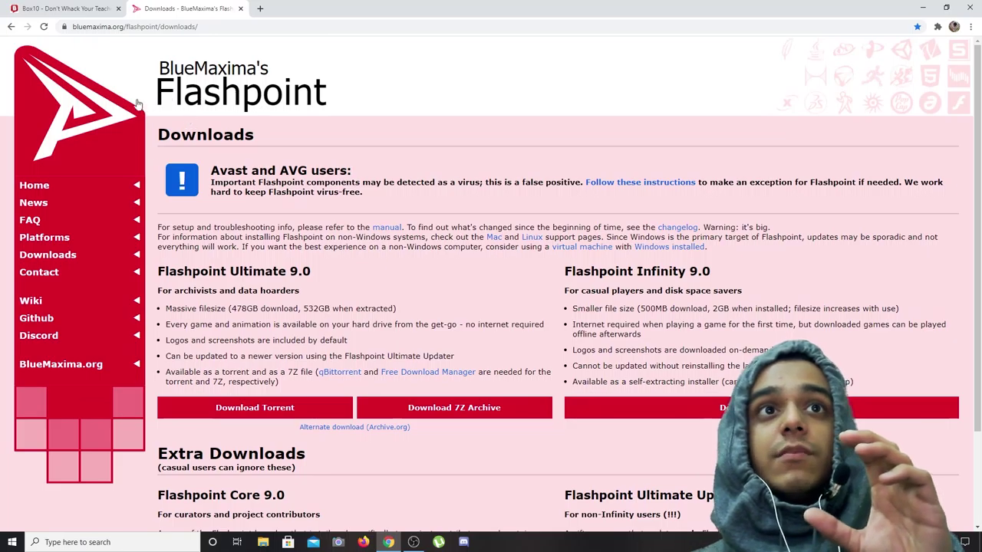
pyautogui.moveTo(564, 271); pyautogui.dragTo(713, 272)
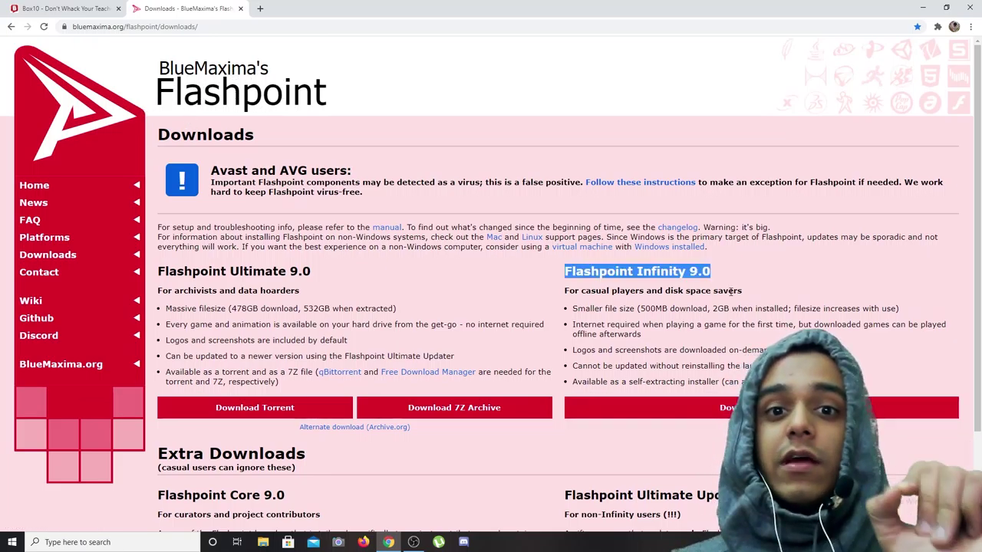
pyautogui.click(731, 303)
pyautogui.scroll(-2, 703, 192)
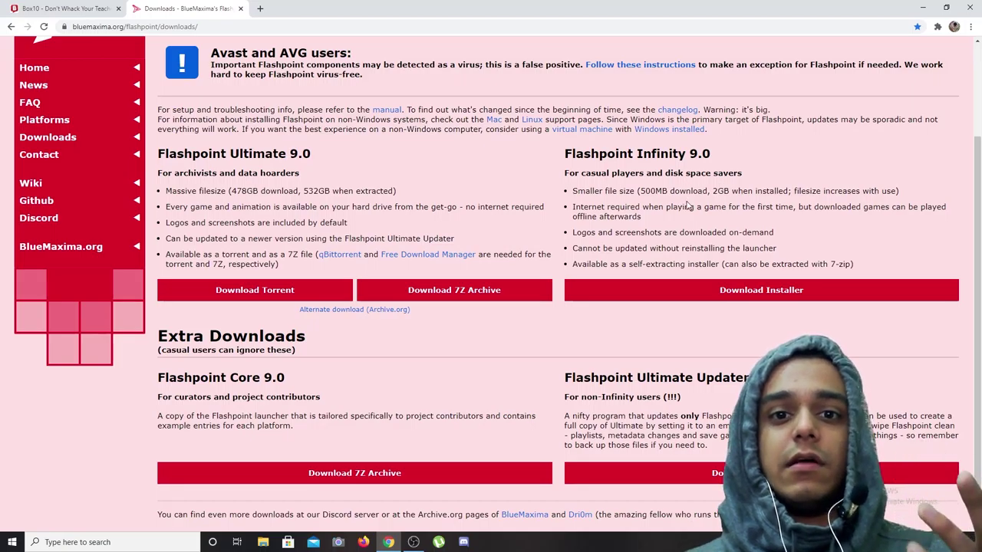
# Step: Open the browser's downloads from a new tab, and run the Flashpoint 9.0 Infinity self-extracting installer from the Downloads folder
pyautogui.click(260, 9)
pyautogui.click(970, 27)
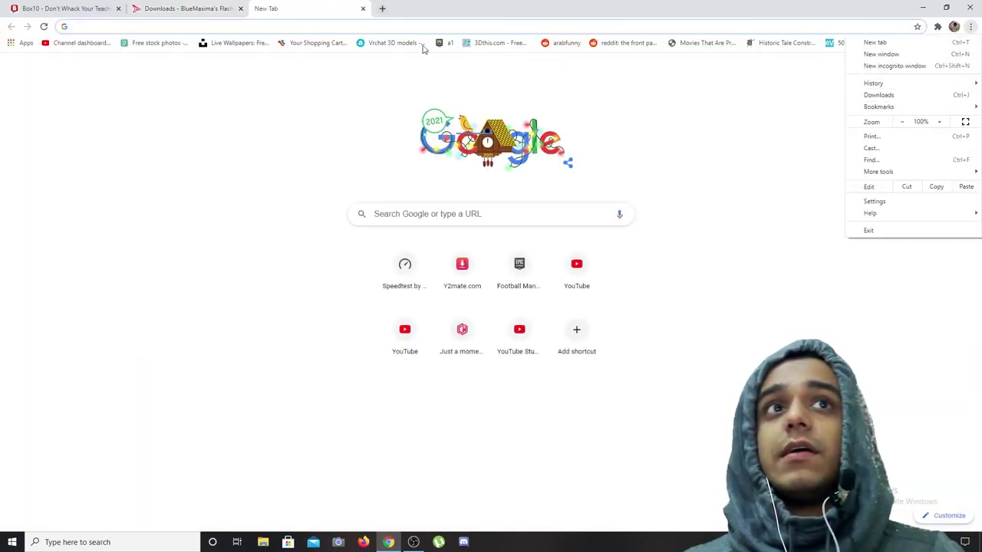
pyautogui.click(222, 7)
pyautogui.click(284, 14)
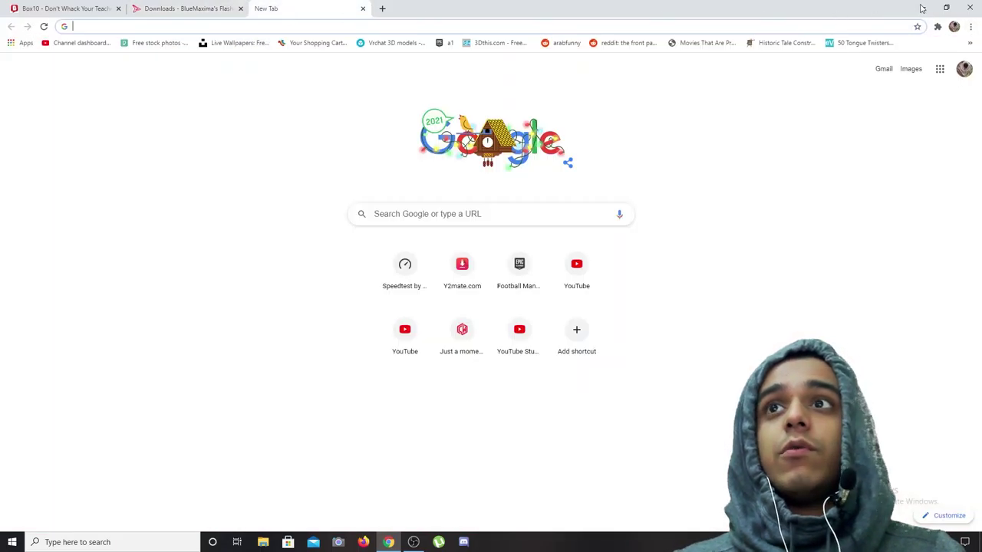
pyautogui.click(970, 28)
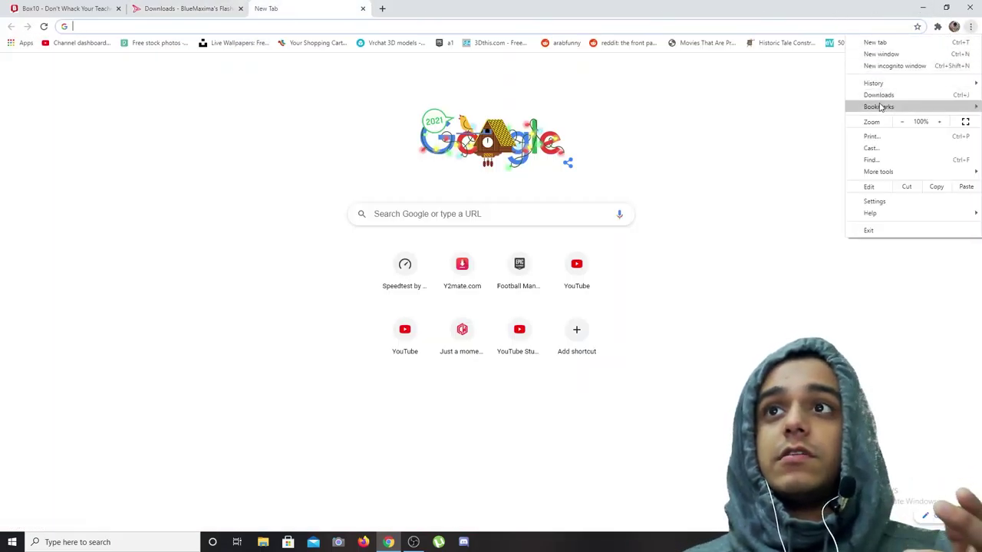
pyautogui.click(878, 95)
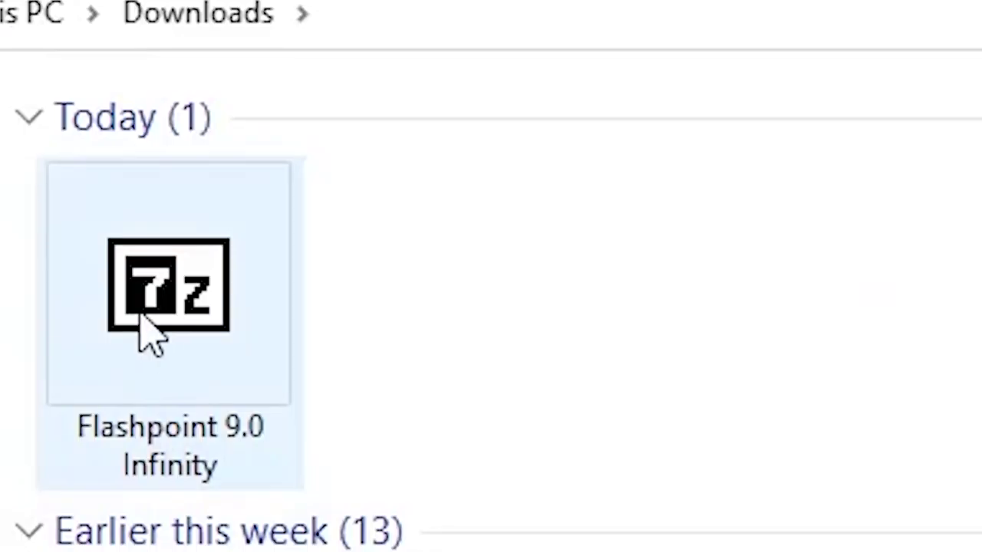
pyautogui.moveTo(159, 309)
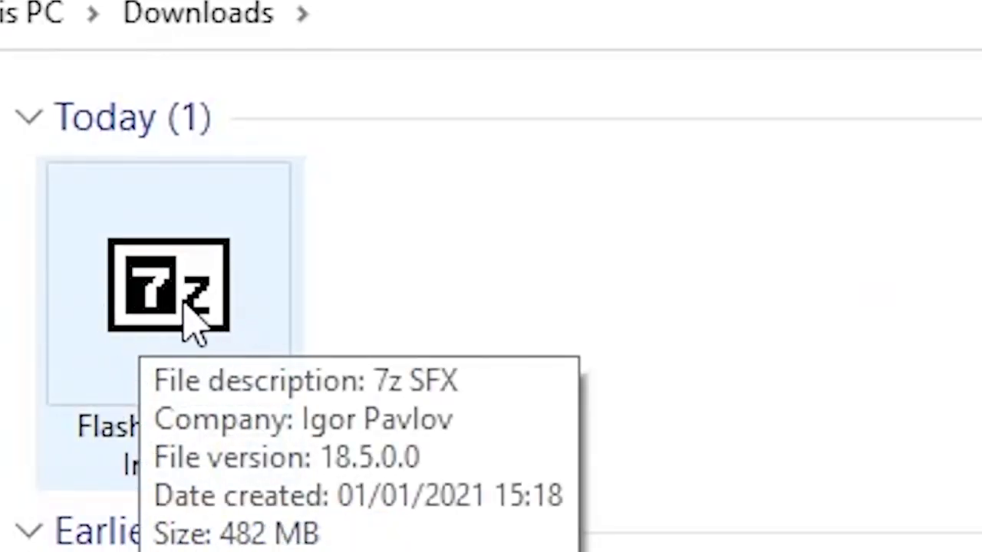
pyautogui.doubleClick(151, 387)
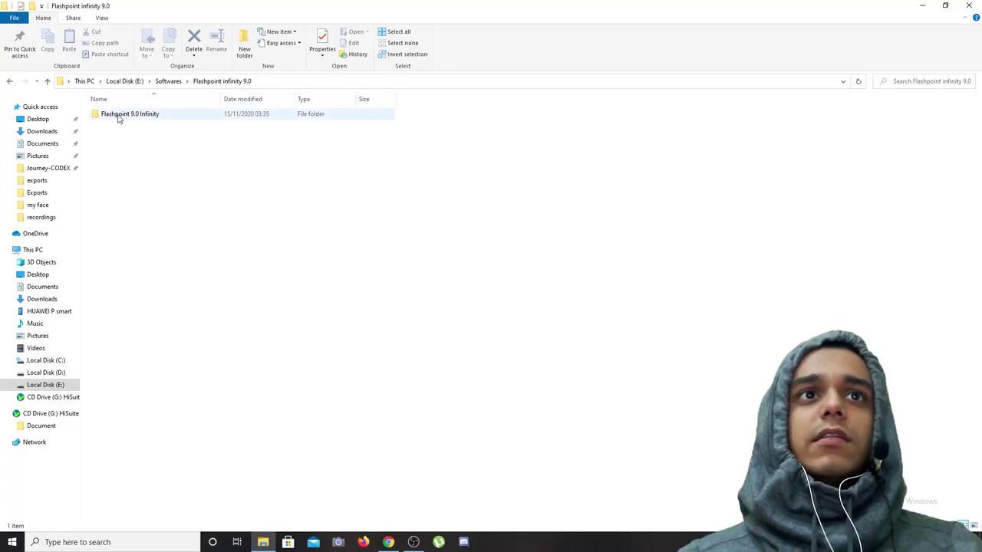
# Step: Open the extracted Flashpoint 9.0 Infinity folder and launch the Start Flashpoint shortcut
pyautogui.doubleClick(137, 115)
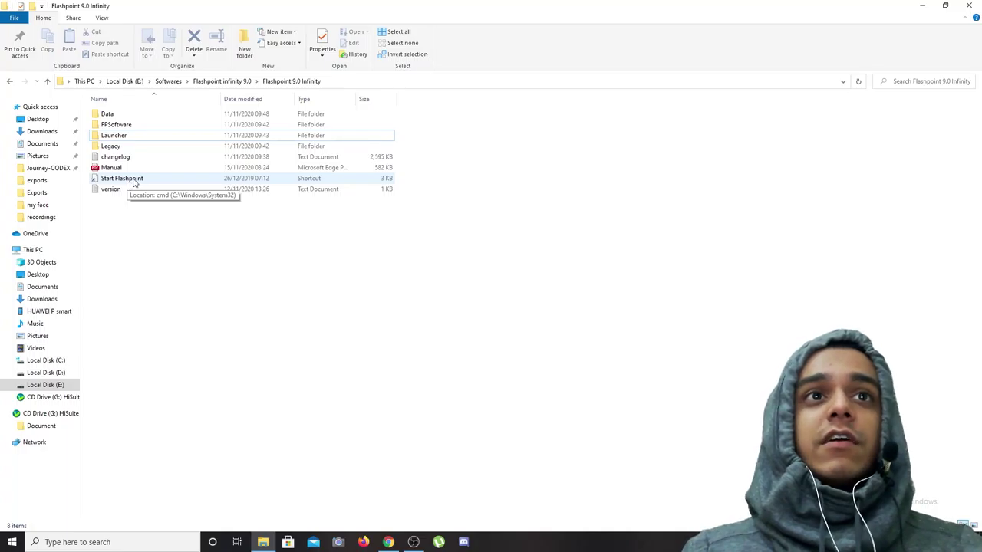
pyautogui.doubleClick(133, 180)
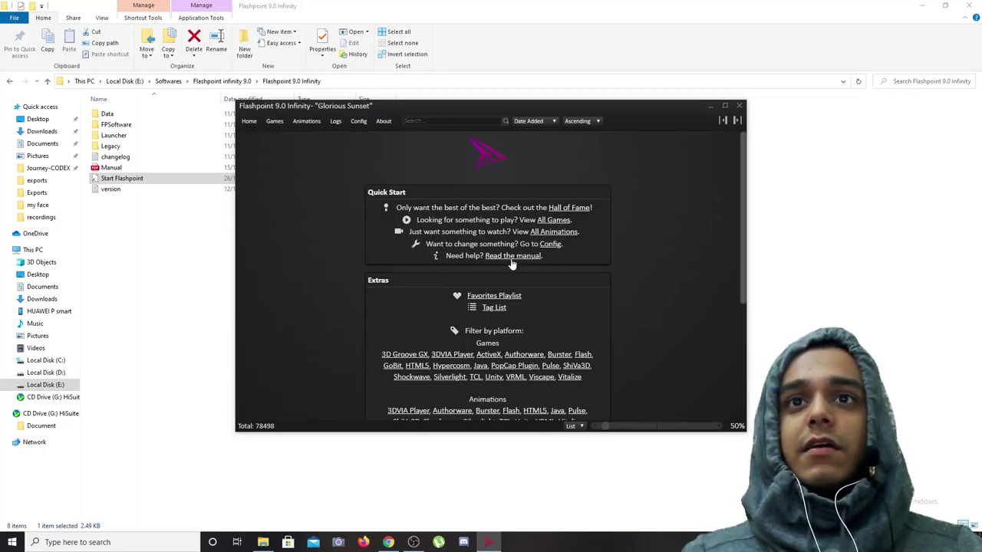
# Step: Open the list of all games, launch Bowman, and maximize its Flash Player window
pyautogui.click(565, 219)
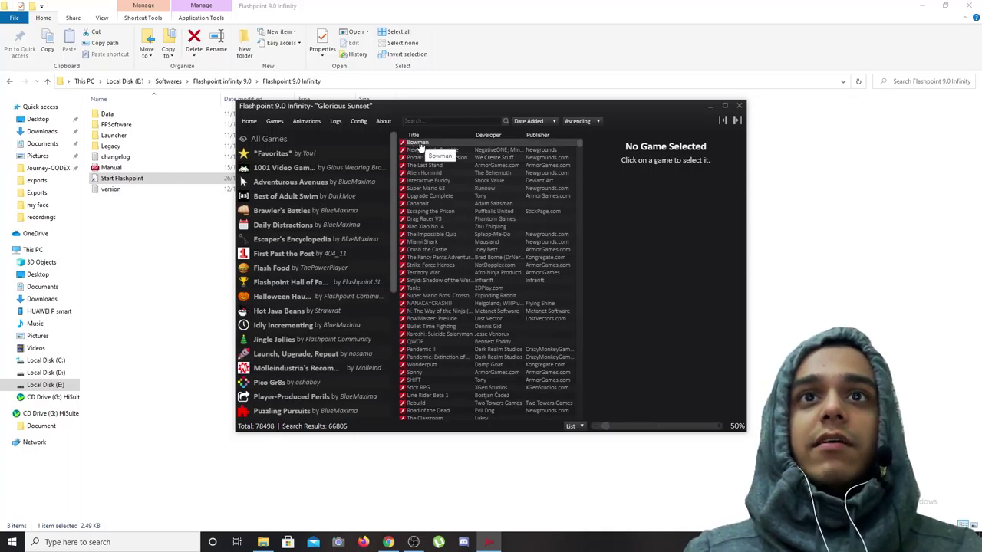
pyautogui.doubleClick(418, 145)
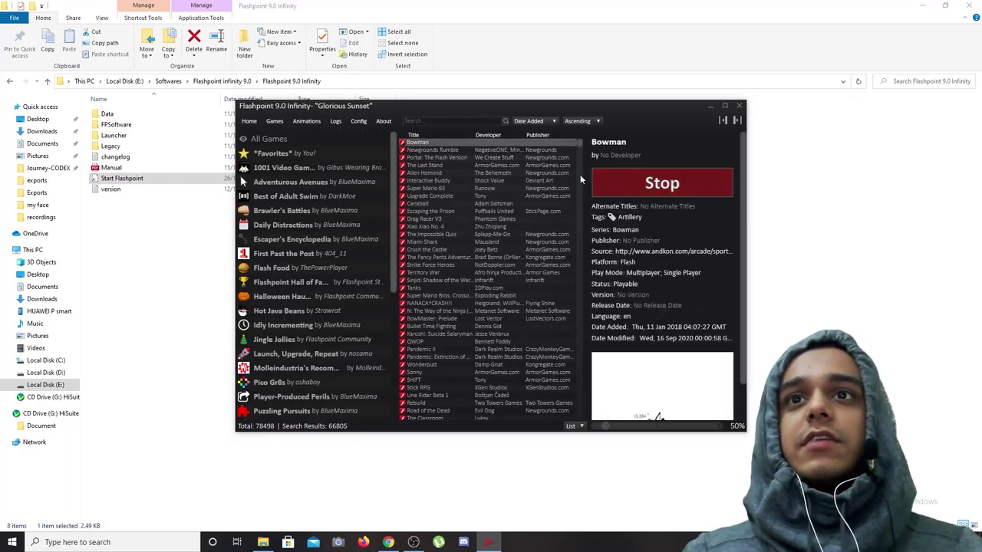
pyautogui.scroll(-1, 643, 270)
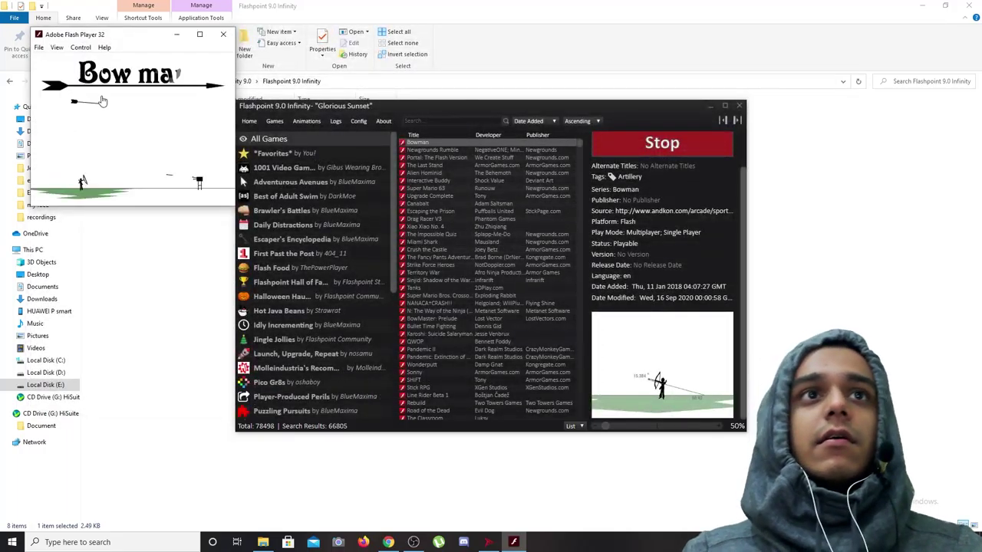
pyautogui.click(199, 33)
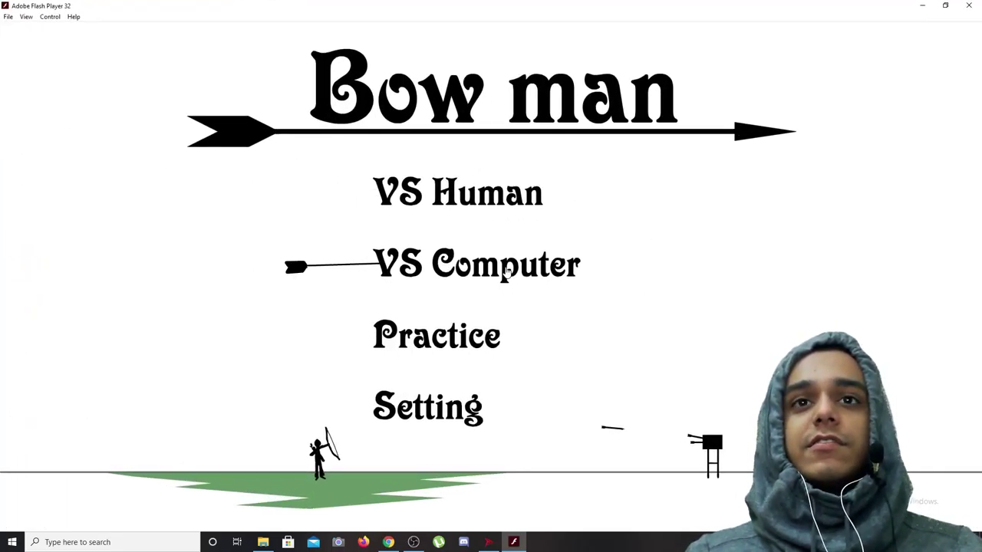
# Step: Start a VS Computer match in Bowman and shoot several arrows at the opponent
pyautogui.click(506, 270)
pyautogui.moveTo(638, 322); pyautogui.dragTo(440, 265)
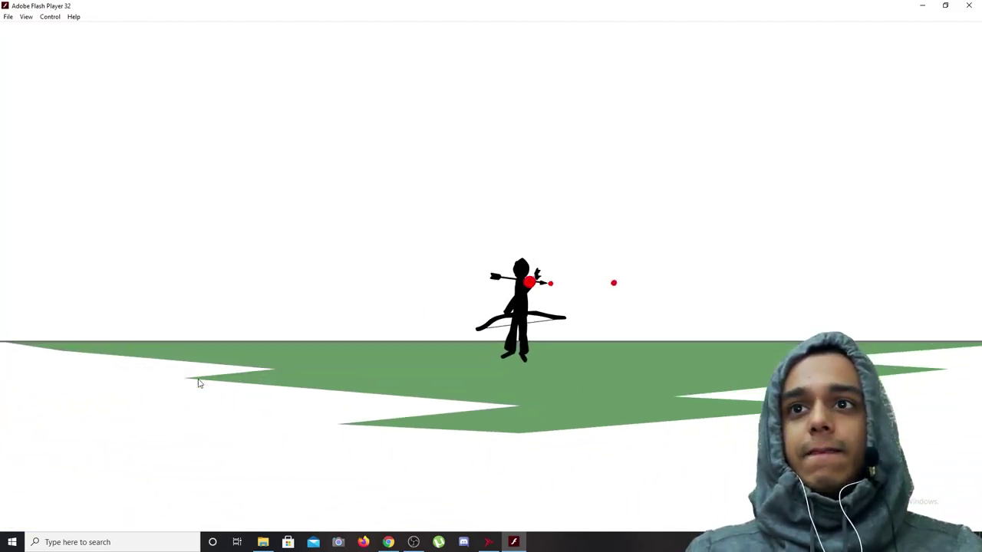
pyautogui.moveTo(184, 387); pyautogui.dragTo(357, 340)
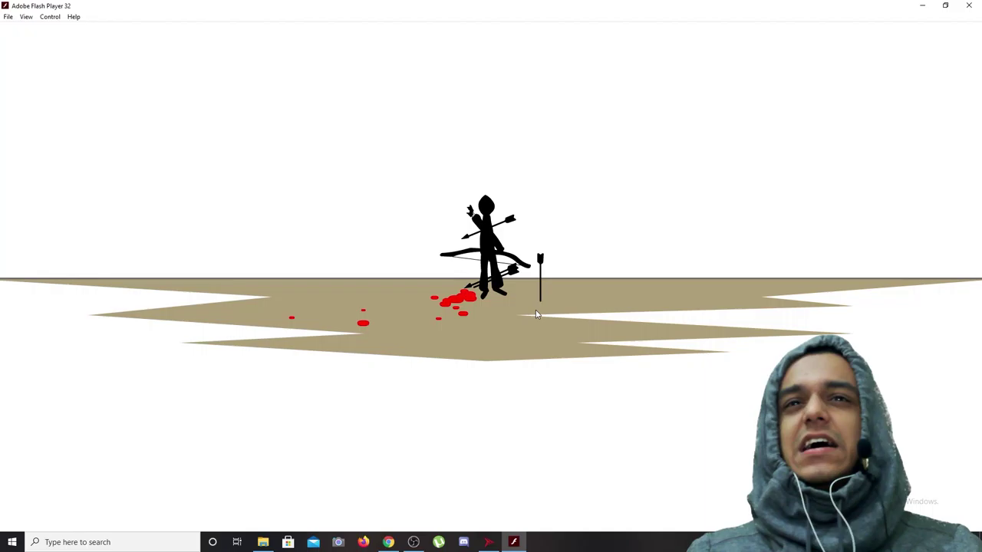
pyautogui.moveTo(525, 312); pyautogui.dragTo(87, 412)
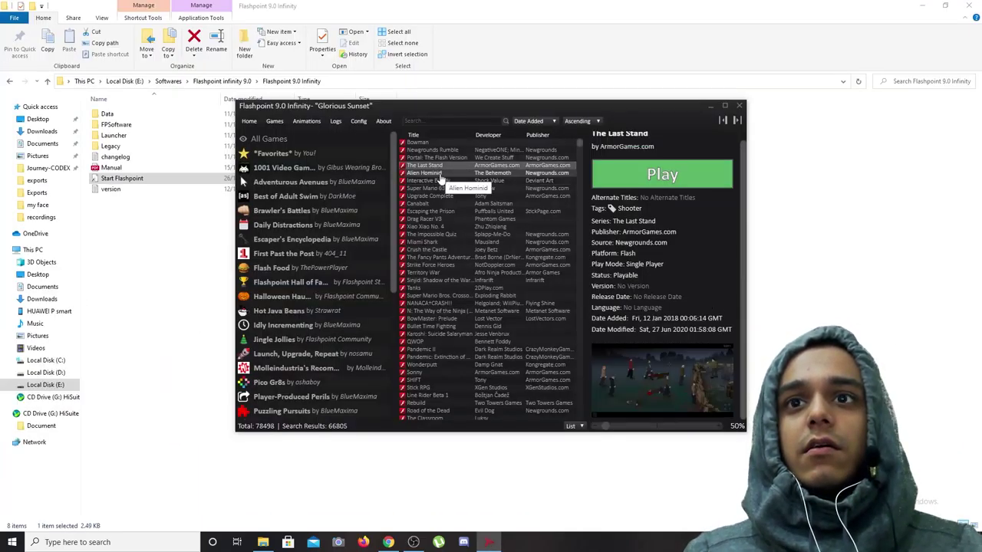
# Step: Launch The Last Stand from the games list and open the Flash Player's view options
pyautogui.click(667, 181)
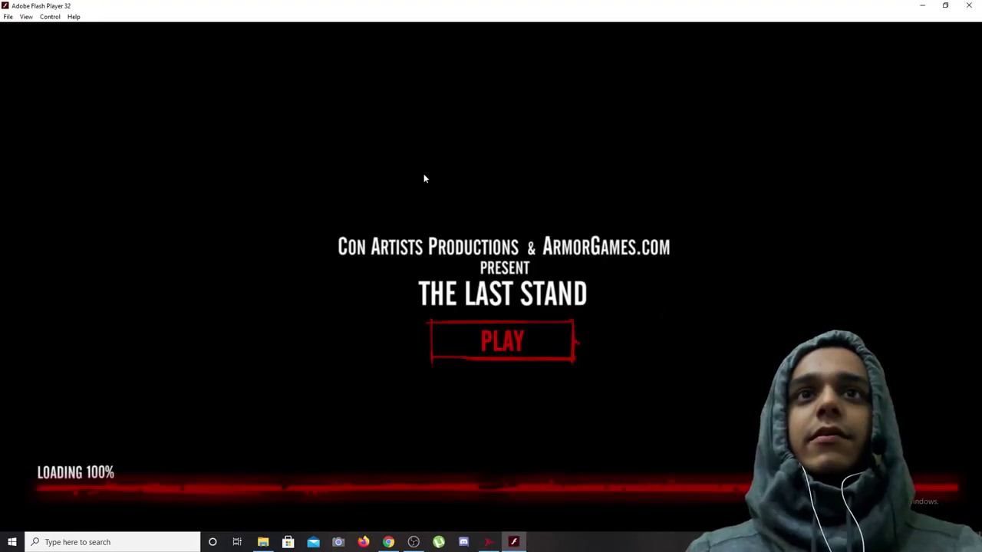
pyautogui.click(26, 17)
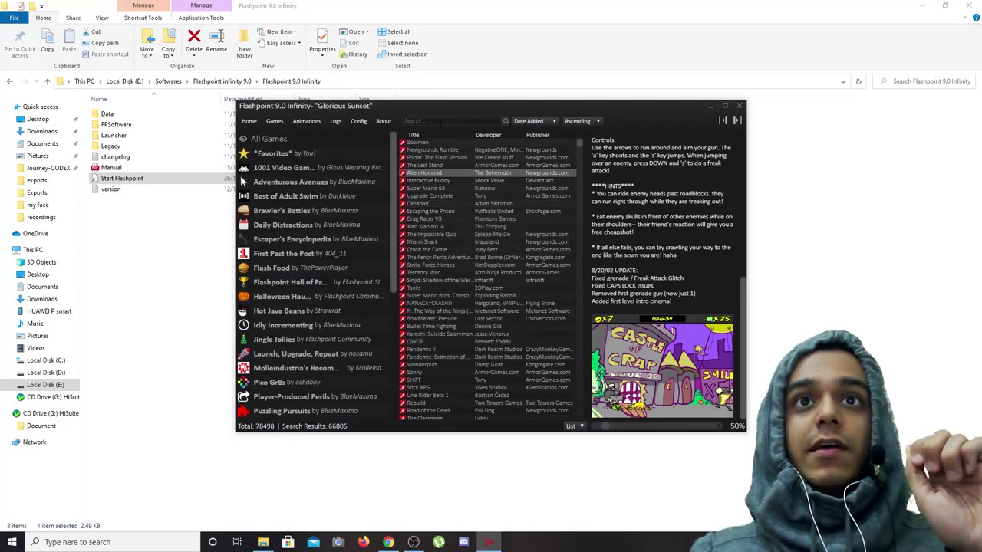
# Step: Search the games for "hobo", select Hobo Brawl, and launch it
pyautogui.click(439, 123)
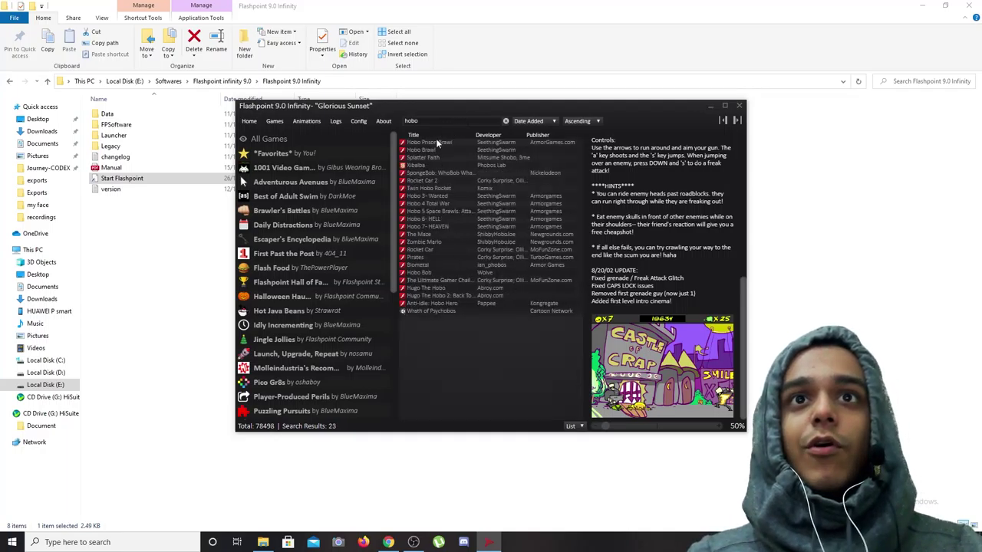
pyautogui.scroll(5, 667, 246)
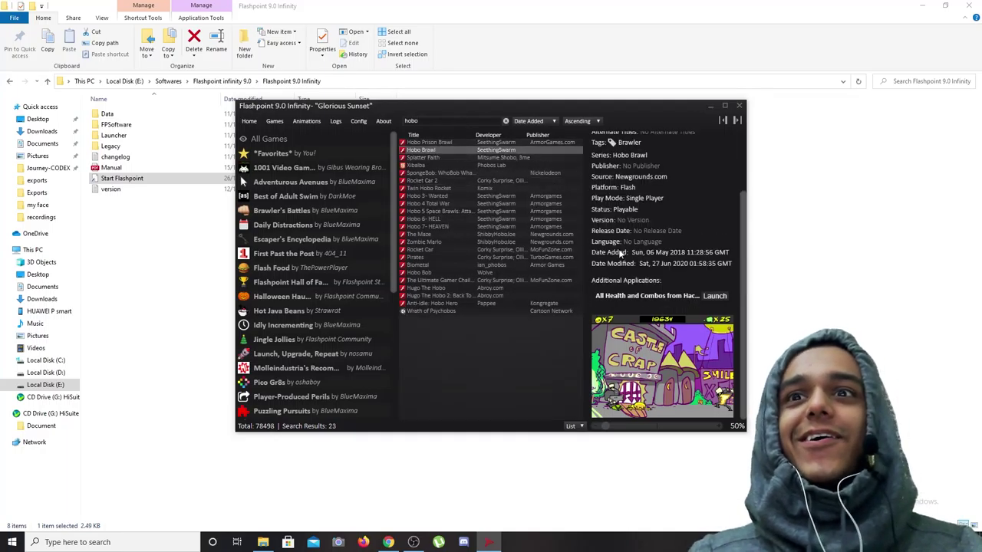
pyautogui.scroll(1, 648, 230)
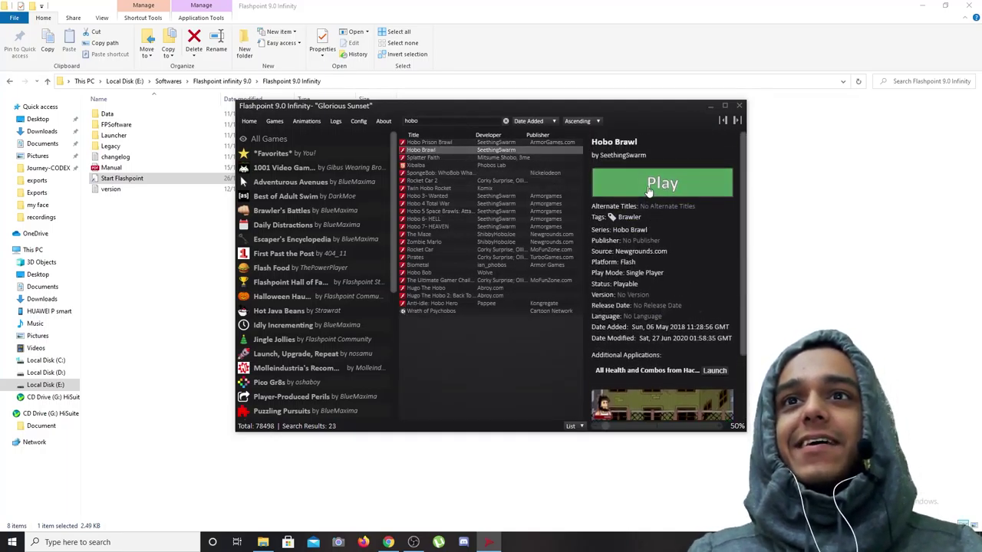
pyautogui.click(636, 208)
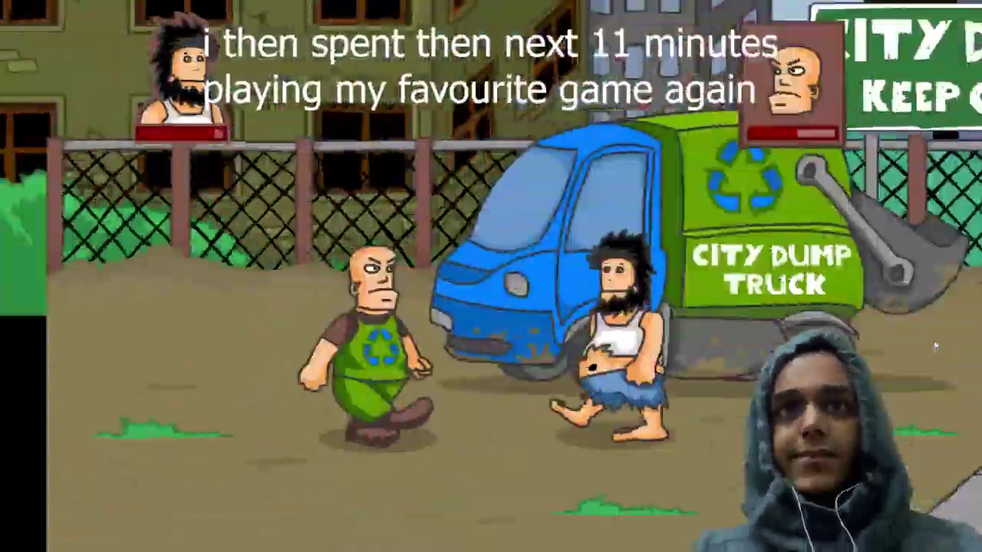